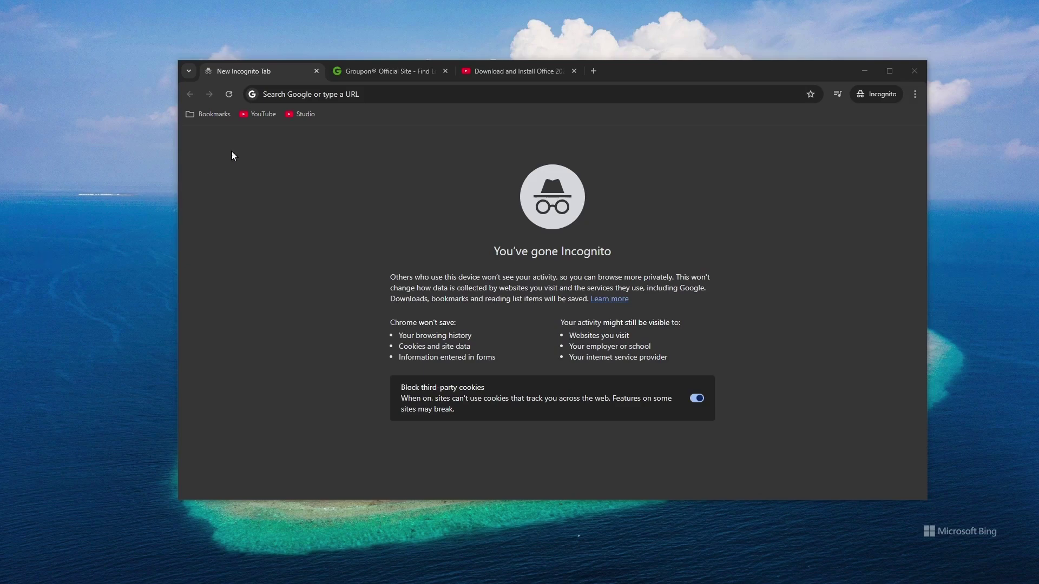
# Go to portal.office.com and submit the account email to reach the Medaille College password prompt.
pyautogui.click(308, 91)
pyautogui.write('portal.office.com')
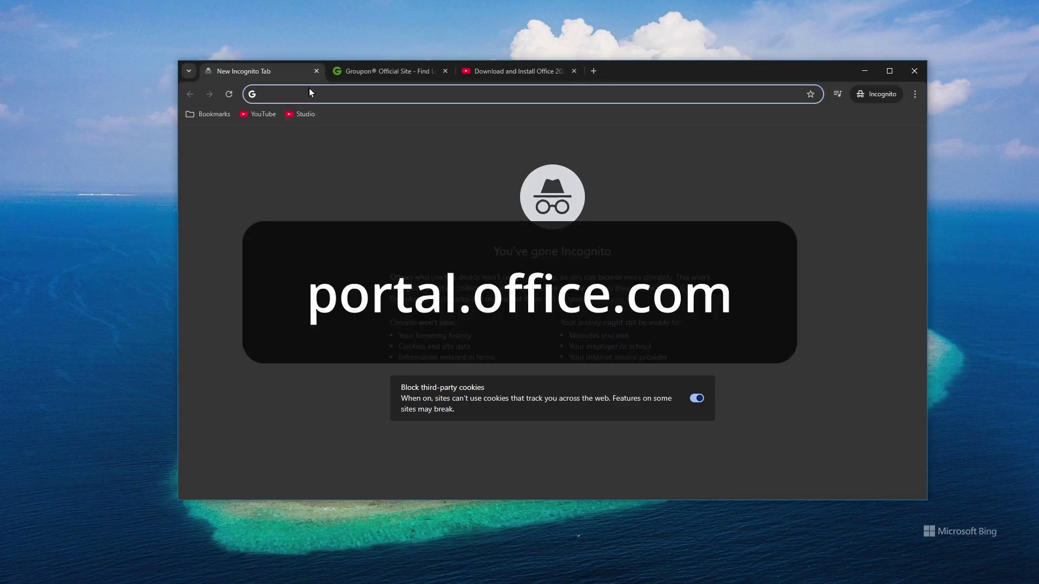
pyautogui.press('Return')
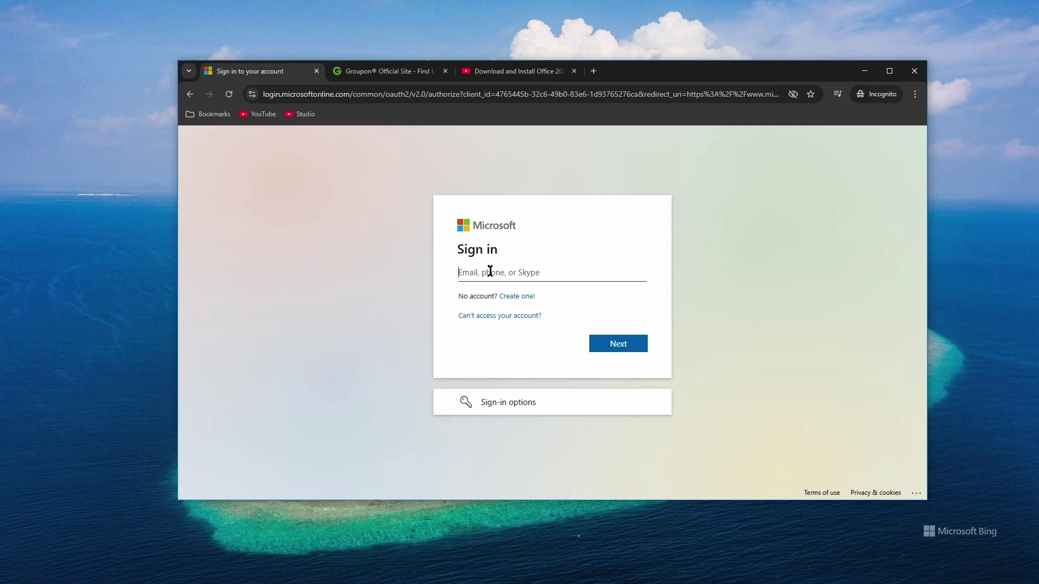
pyautogui.hotkey('ctrl', 'v')
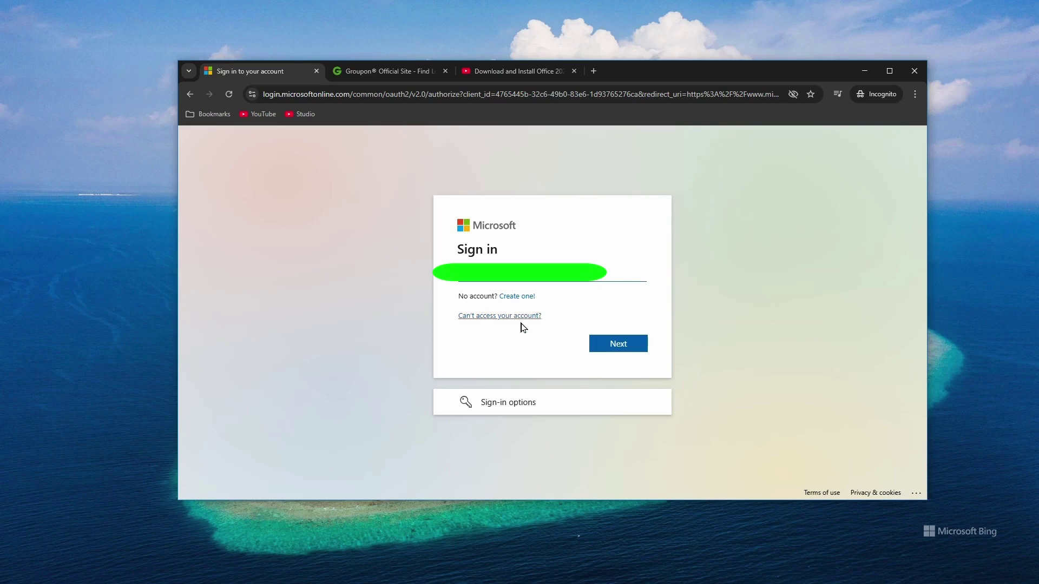
pyautogui.click(612, 343)
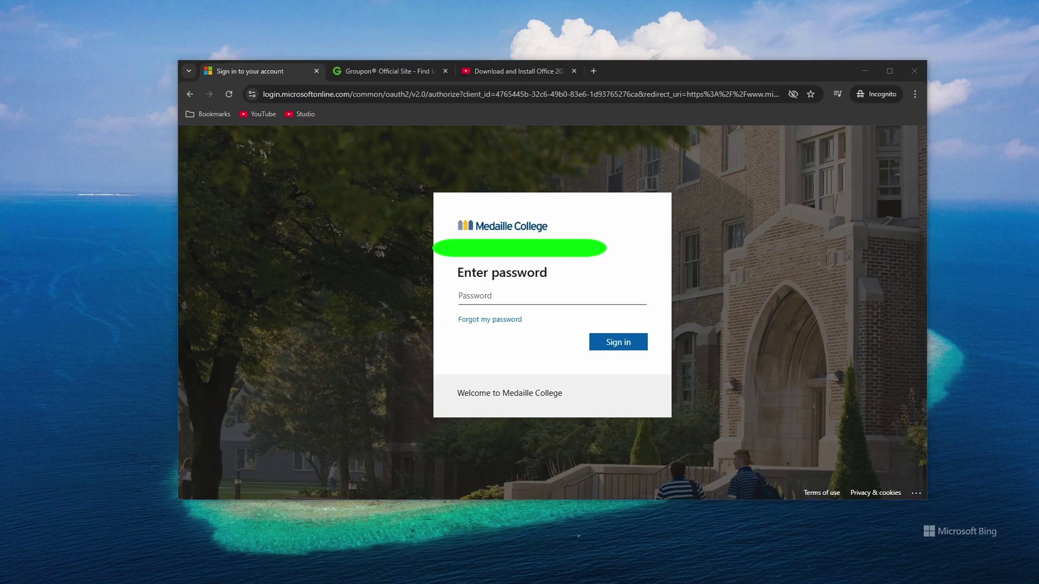
# On the Groupon tab, search deals for 'microsoft office' and browse the Office offers.
pyautogui.click(384, 69)
pyautogui.click(431, 168)
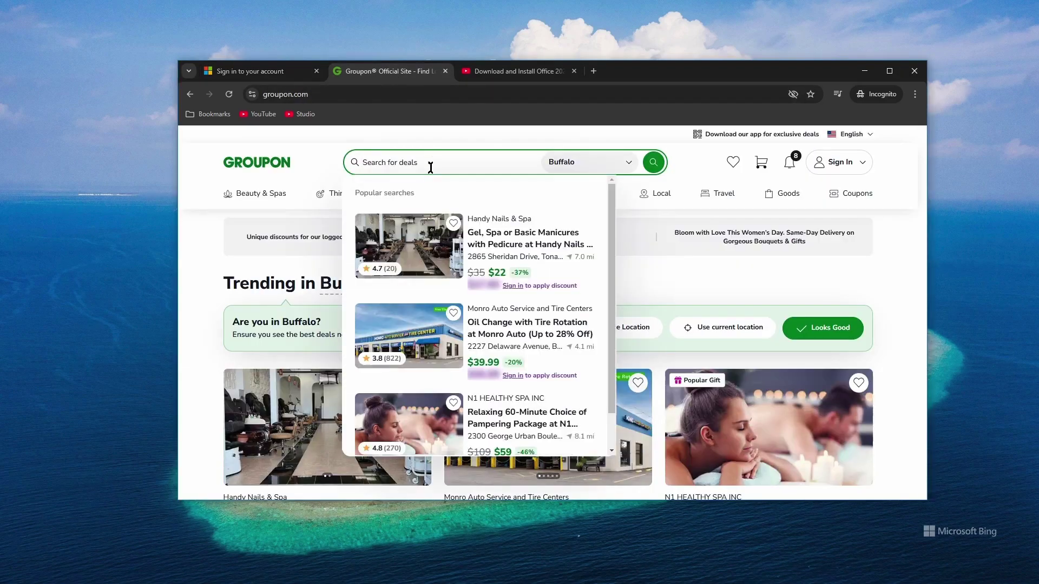
pyautogui.write('microsoft')
pyautogui.write(' office')
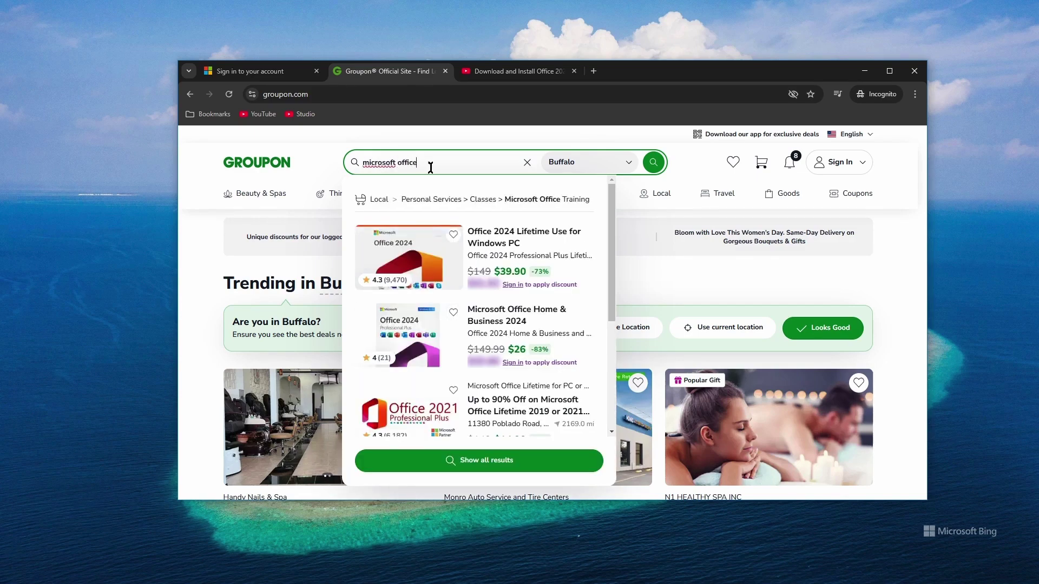
pyautogui.write(' f')
pyautogui.press('BackSpace')
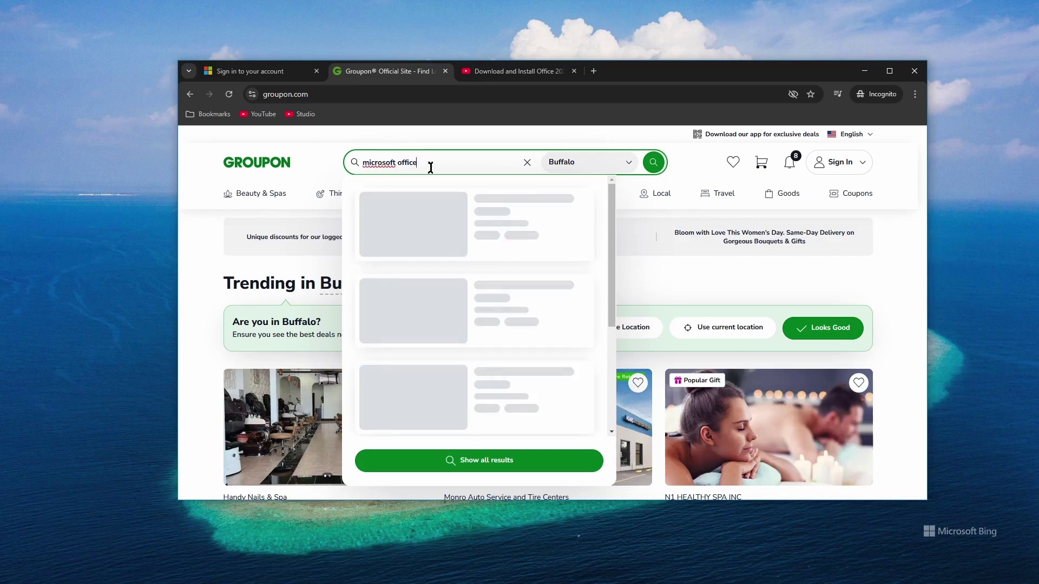
pyautogui.press('Return')
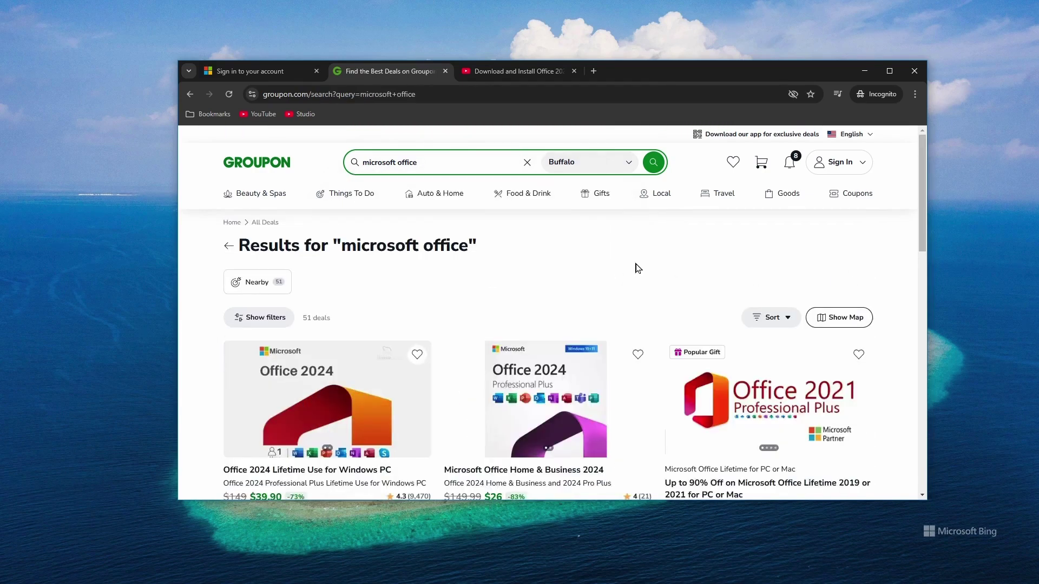
pyautogui.scroll(-2, 635, 262)
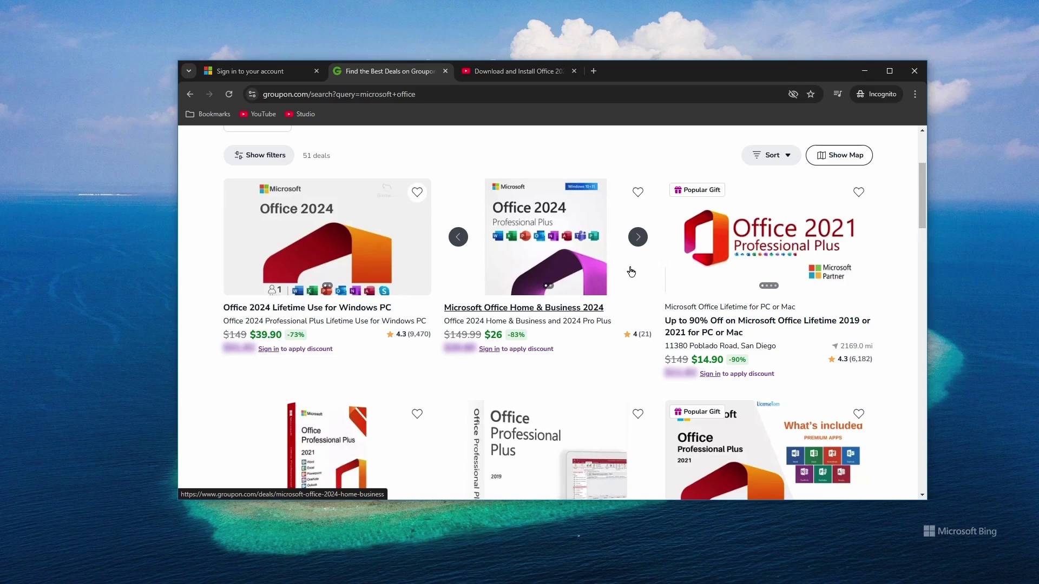
pyautogui.scroll(-5, 630, 271)
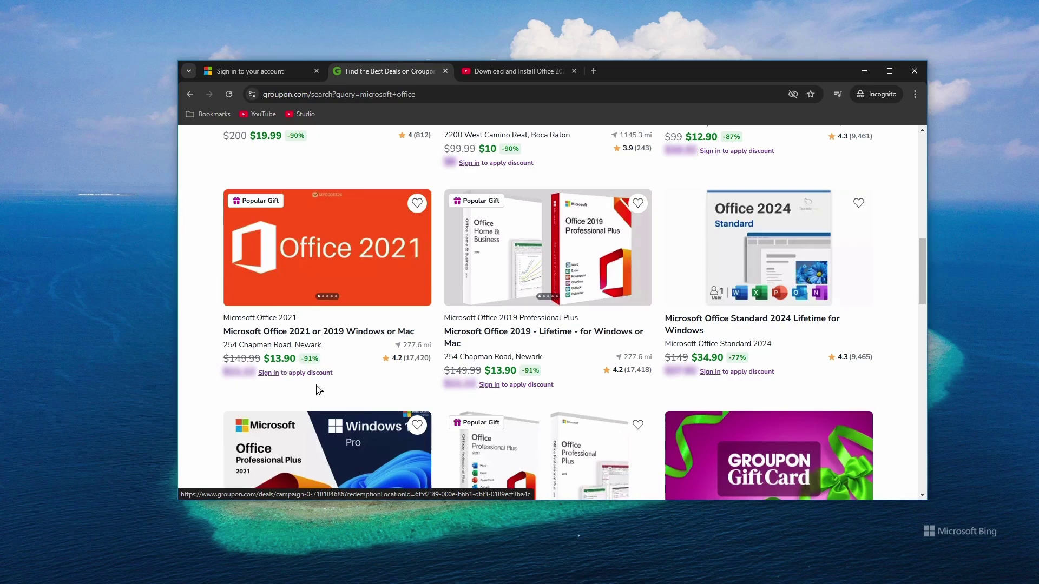
pyautogui.moveTo(318, 331)
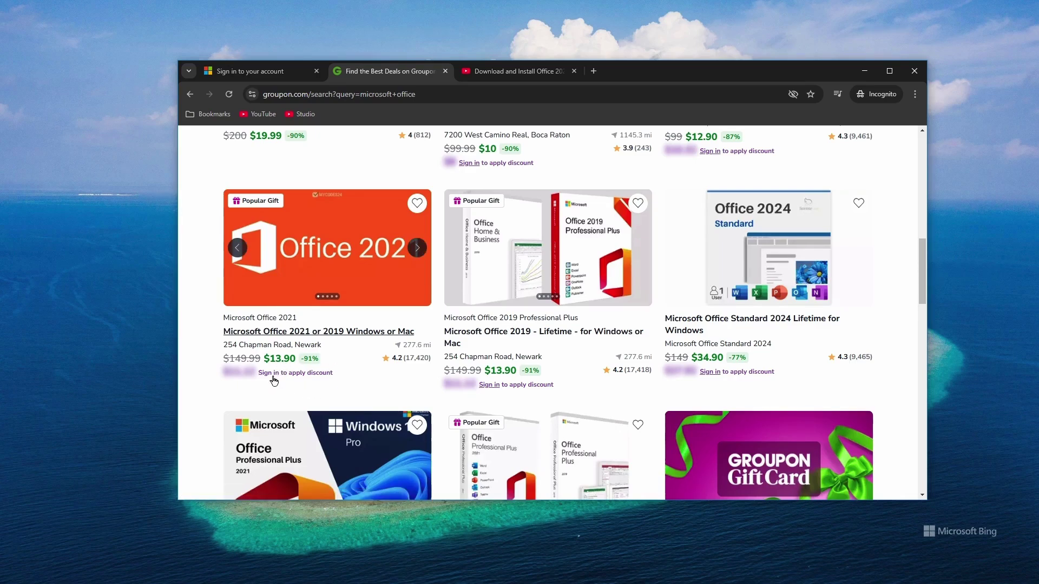
# Open the Microsoft Office 2021 or 2019 deal and highlight its buyer count and included apps.
pyautogui.click(360, 333)
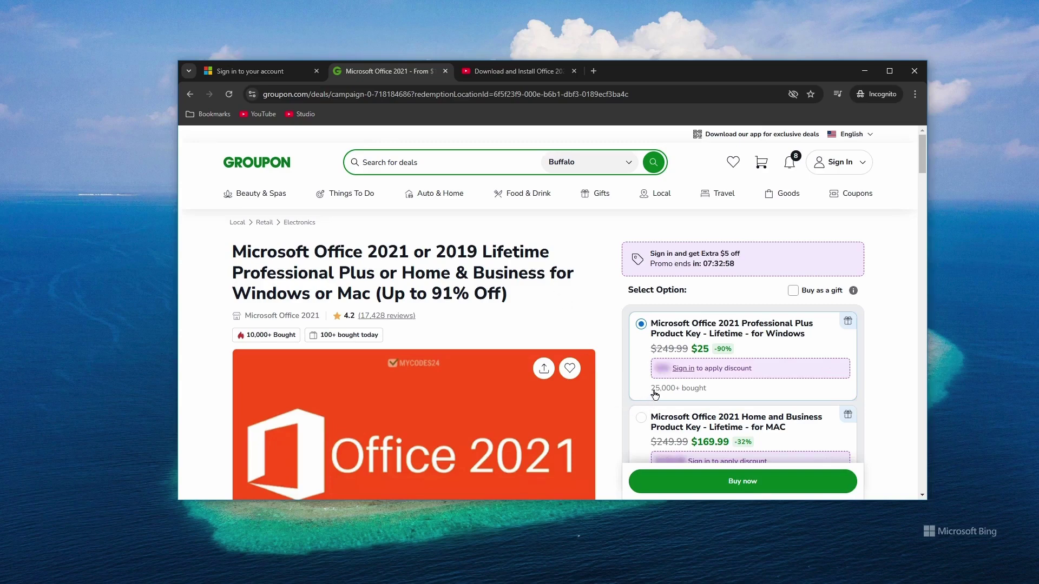
pyautogui.moveTo(654, 389); pyautogui.dragTo(706, 391)
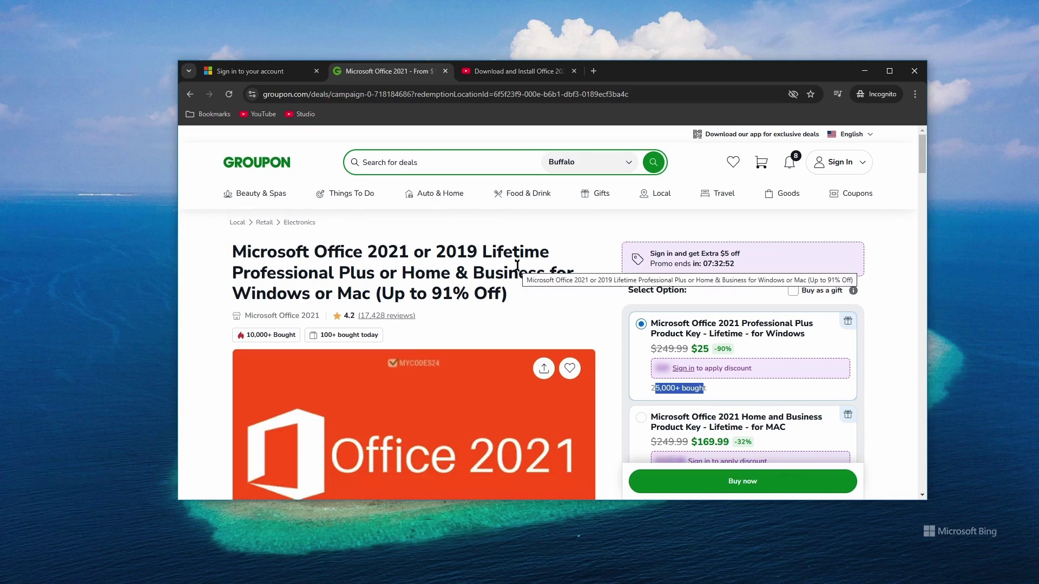
pyautogui.scroll(-5, 516, 264)
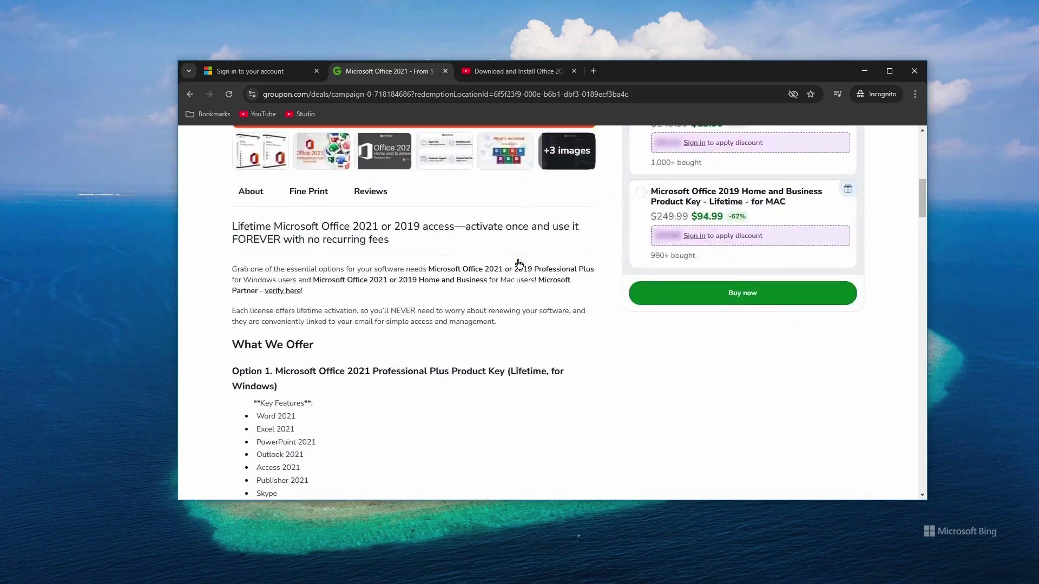
pyautogui.scroll(-2, 510, 266)
pyautogui.moveTo(256, 248)
pyautogui.mouseDown()
pyautogui.moveTo(290, 277)
pyautogui.moveTo(313, 332)
pyautogui.mouseUp()
pyautogui.click(427, 301)
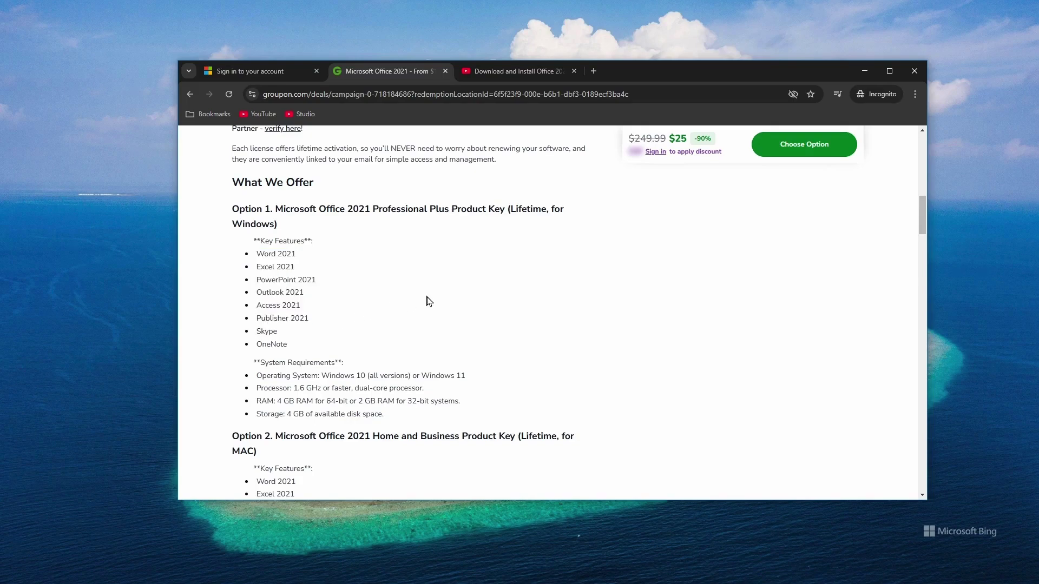
pyautogui.scroll(-2, 427, 301)
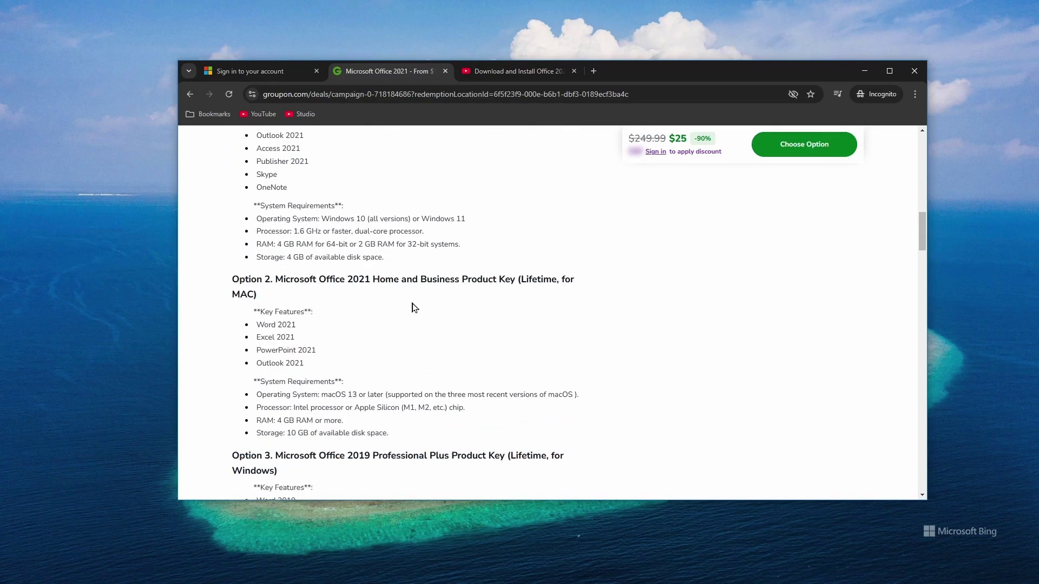
pyautogui.scroll(-4, 471, 294)
pyautogui.scroll(-3, 476, 290)
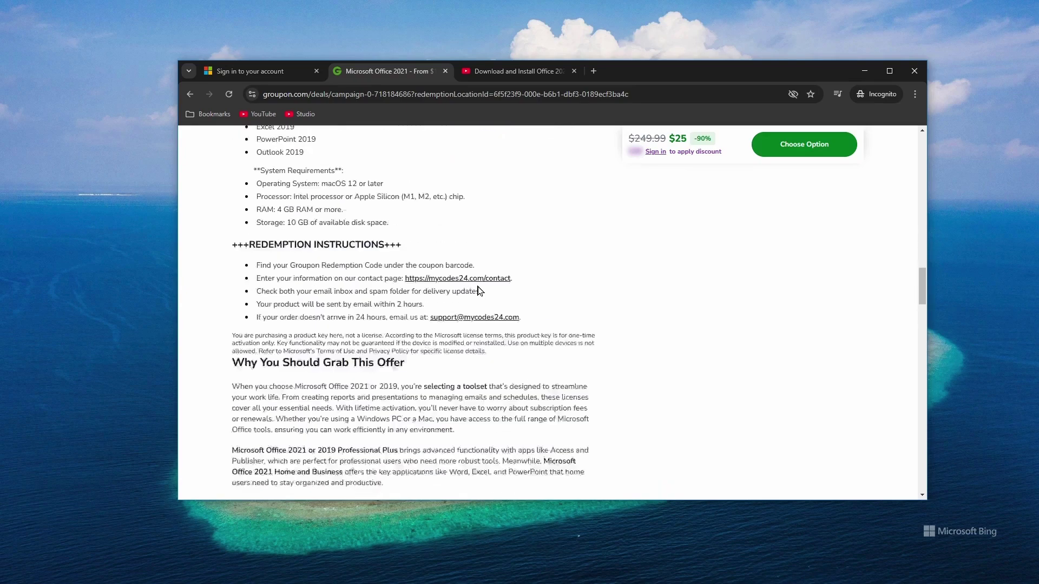
pyautogui.scroll(1, 480, 290)
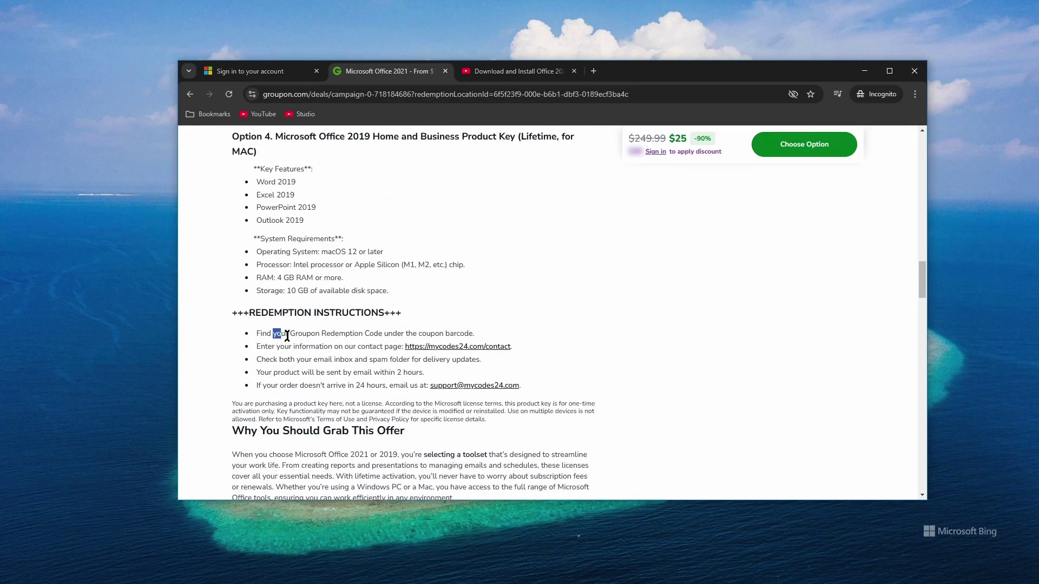
# Highlight the redemption instructions, then autoscroll back to the top of the deal page.
pyautogui.moveTo(274, 334); pyautogui.dragTo(590, 384)
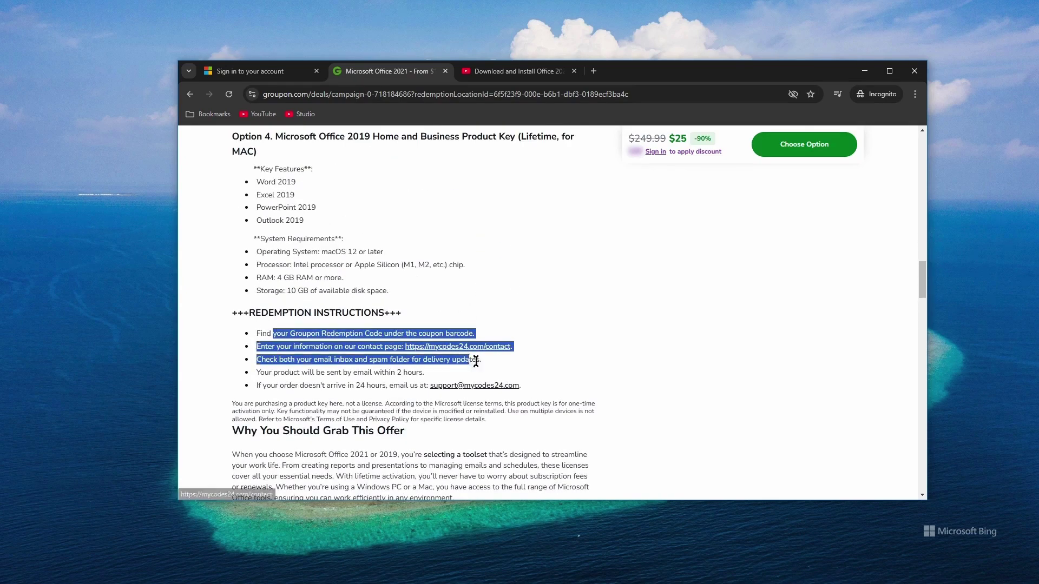
pyautogui.click(622, 381)
pyautogui.middleClick(622, 378)
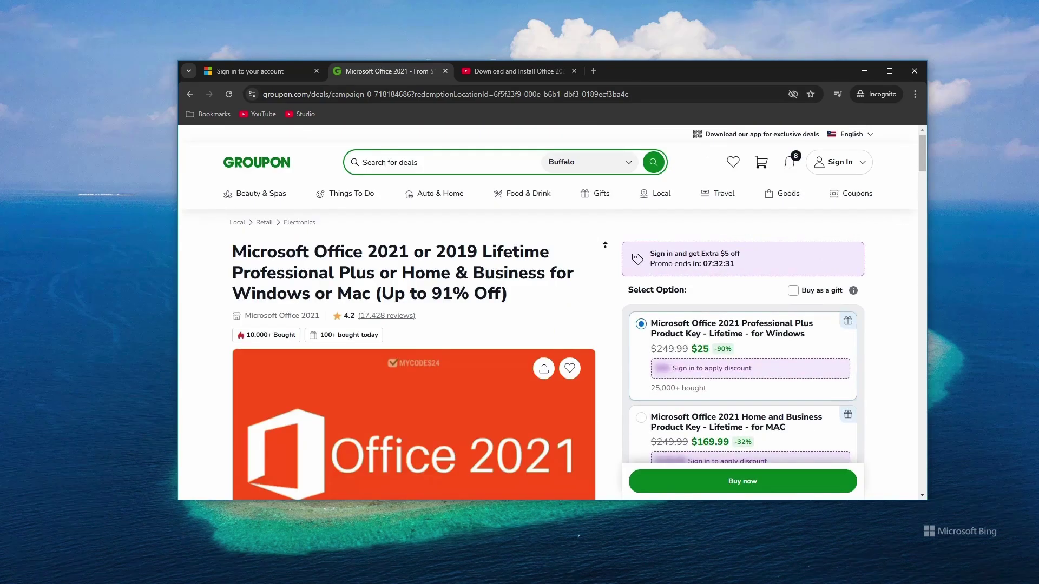
pyautogui.click(600, 250)
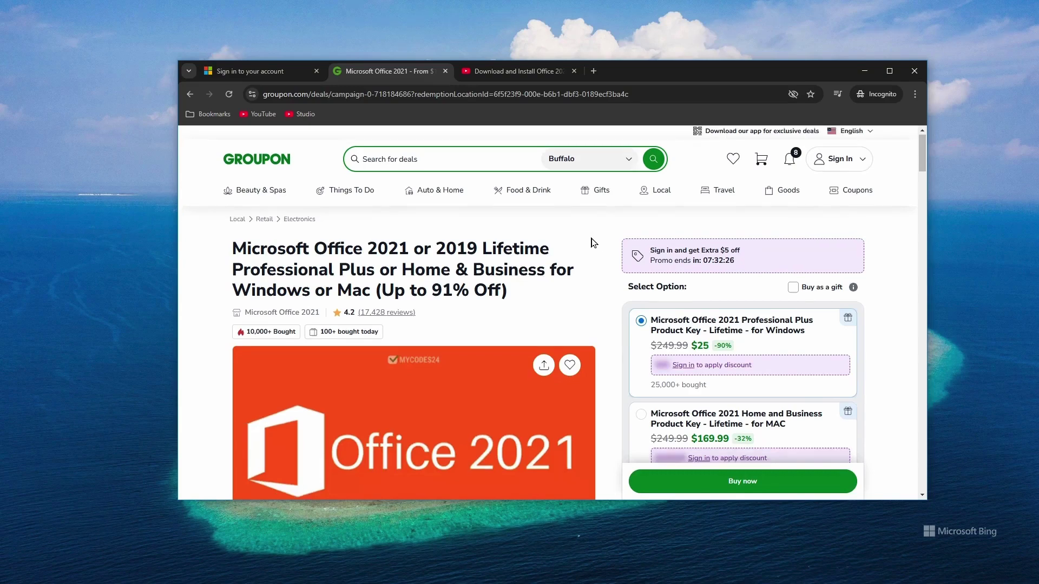
pyautogui.scroll(-3, 592, 239)
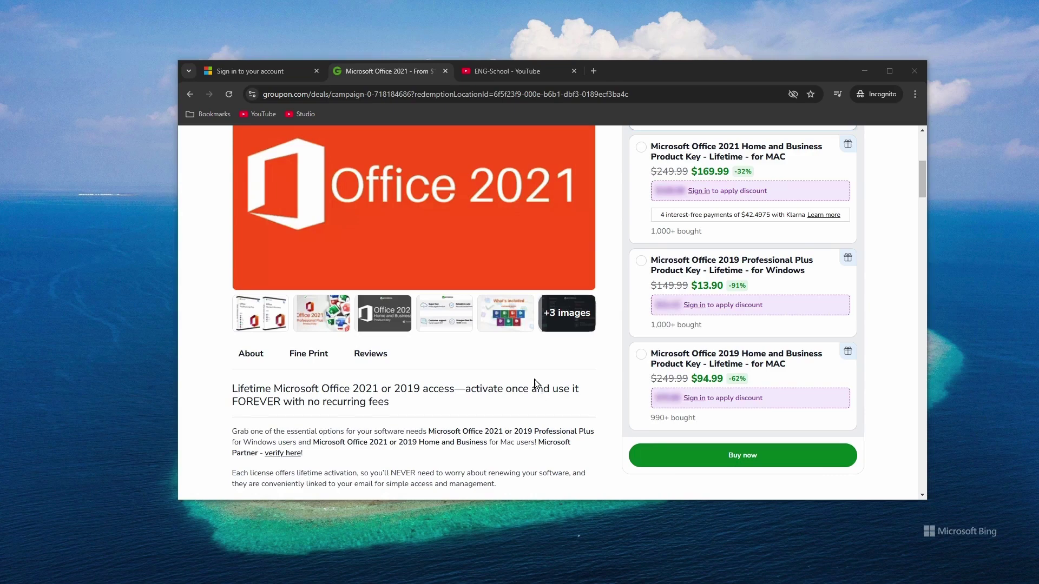
# Switch to the ENG-School YouTube tab to browse the channel's videos.
pyautogui.click(511, 71)
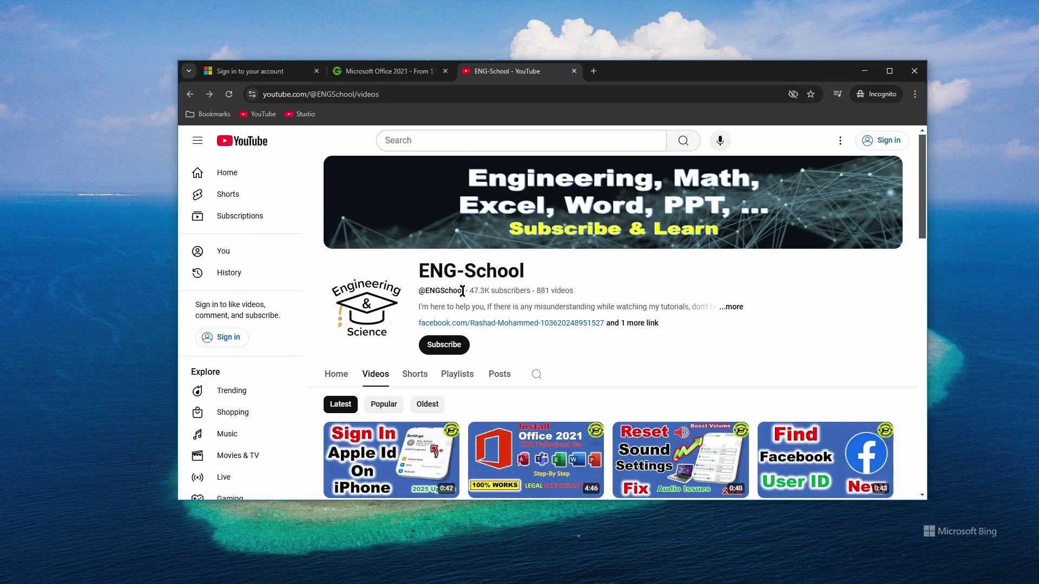
pyautogui.scroll(-1, 496, 279)
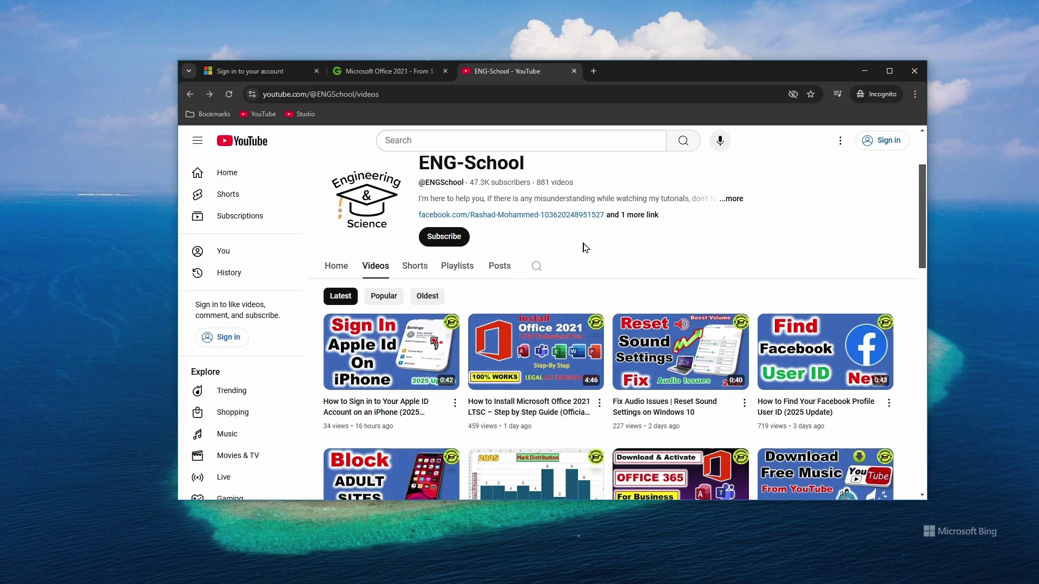
pyautogui.scroll(-1, 584, 248)
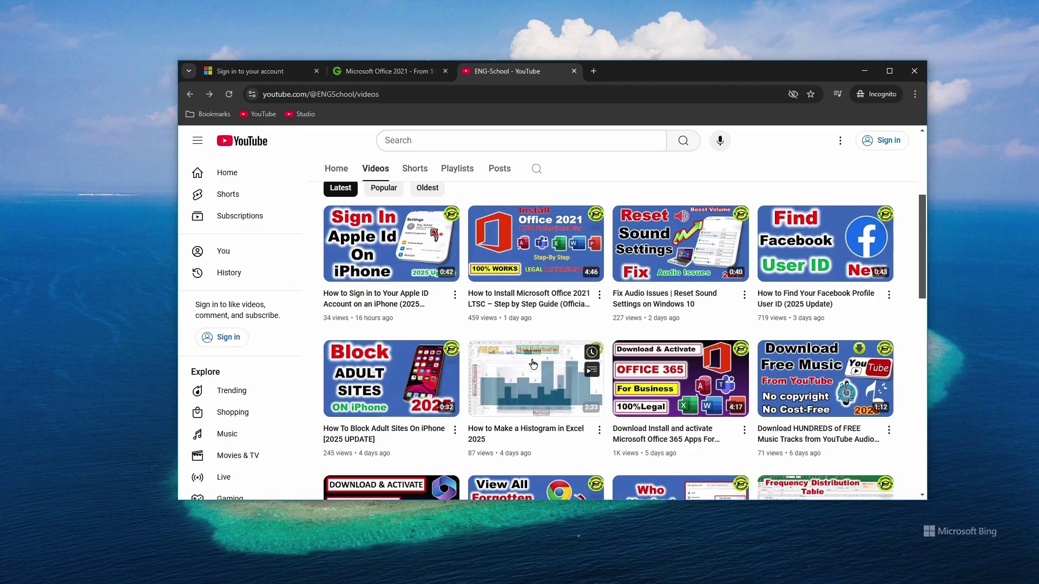
pyautogui.moveTo(680, 479)
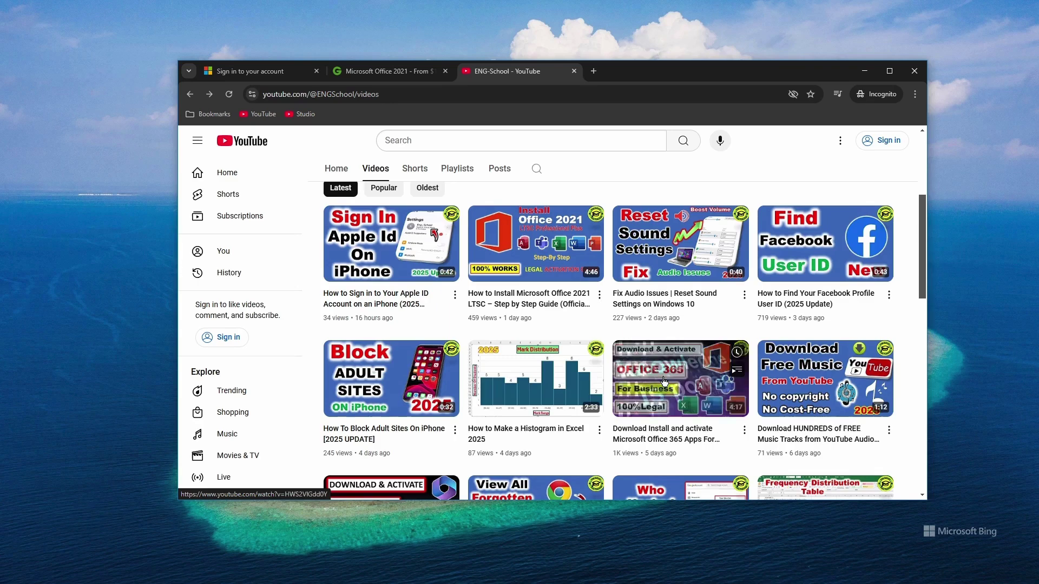
# Open the Microsoft Office 365 Apps For Business install video and scroll to its comments.
pyautogui.click(646, 378)
pyautogui.scroll(-2, 447, 366)
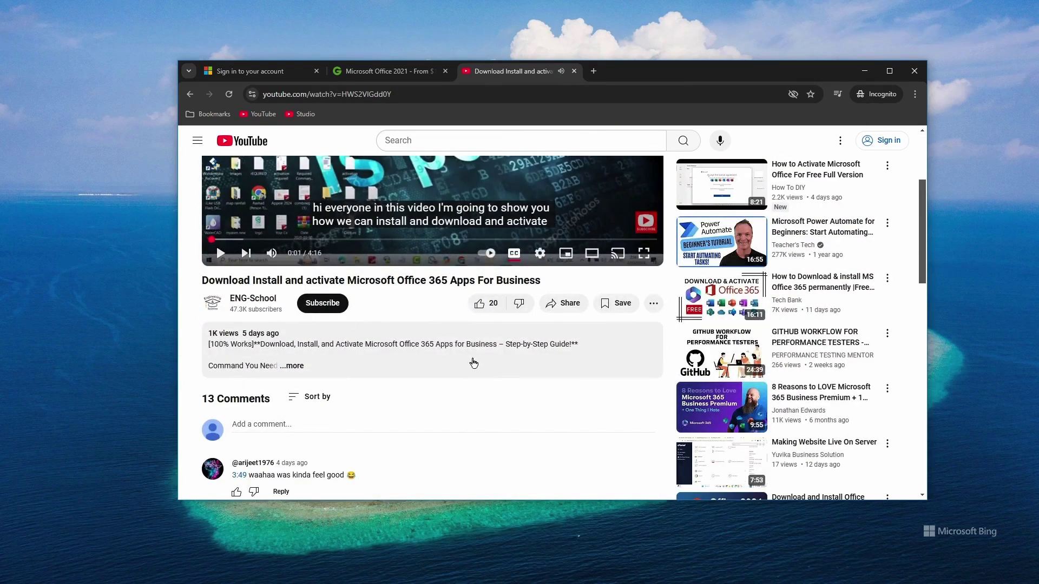
pyautogui.scroll(-2, 501, 373)
pyautogui.scroll(-2, 416, 366)
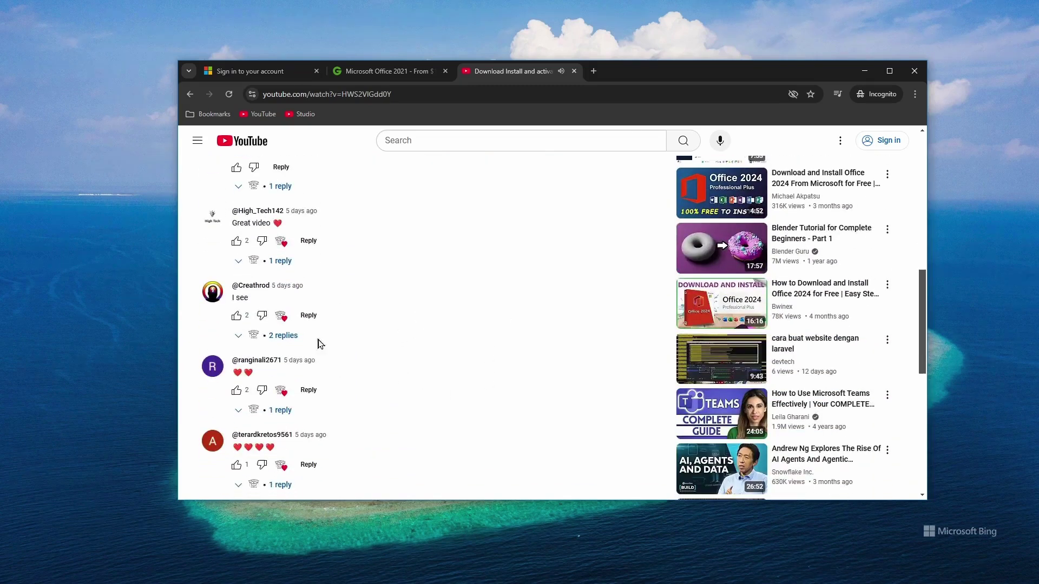